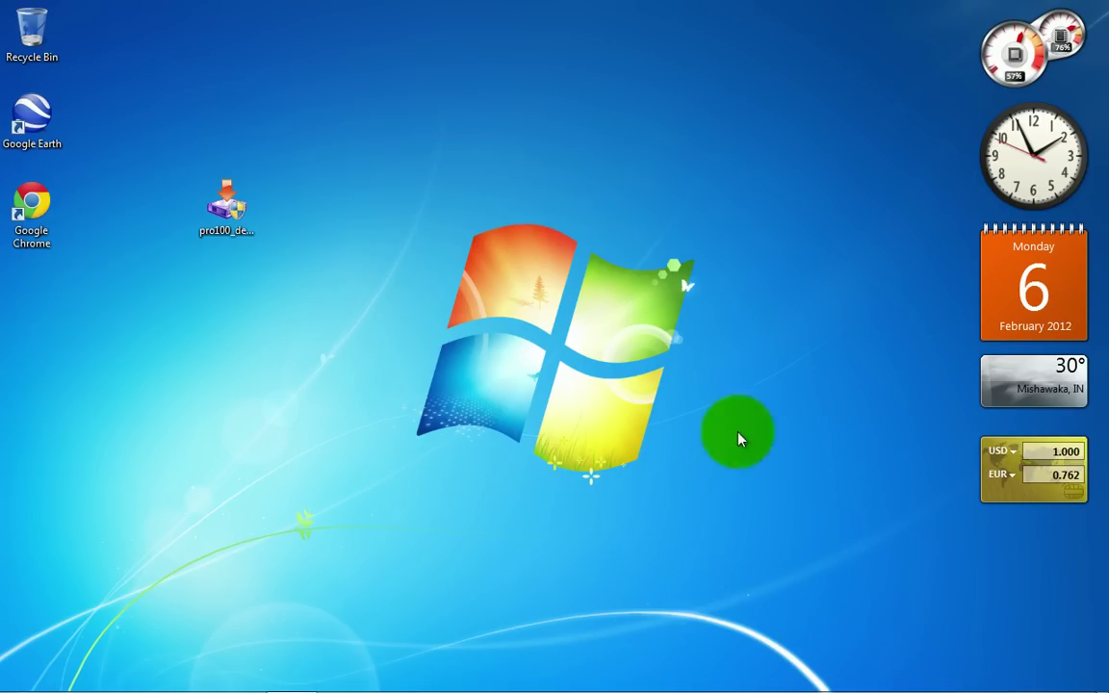
# Step: Move the Pro100 demo setup icon up one row, level with Google Earth
pyautogui.click(233, 217)
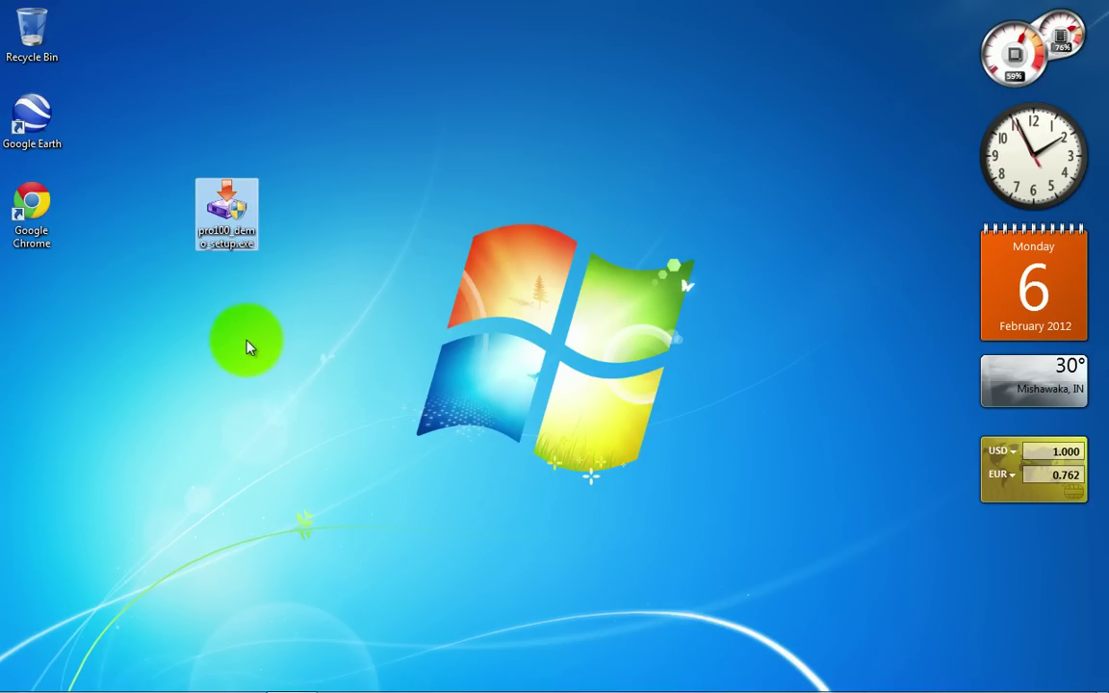
pyautogui.moveTo(229, 220); pyautogui.dragTo(223, 135)
pyautogui.rightClick(135, 679)
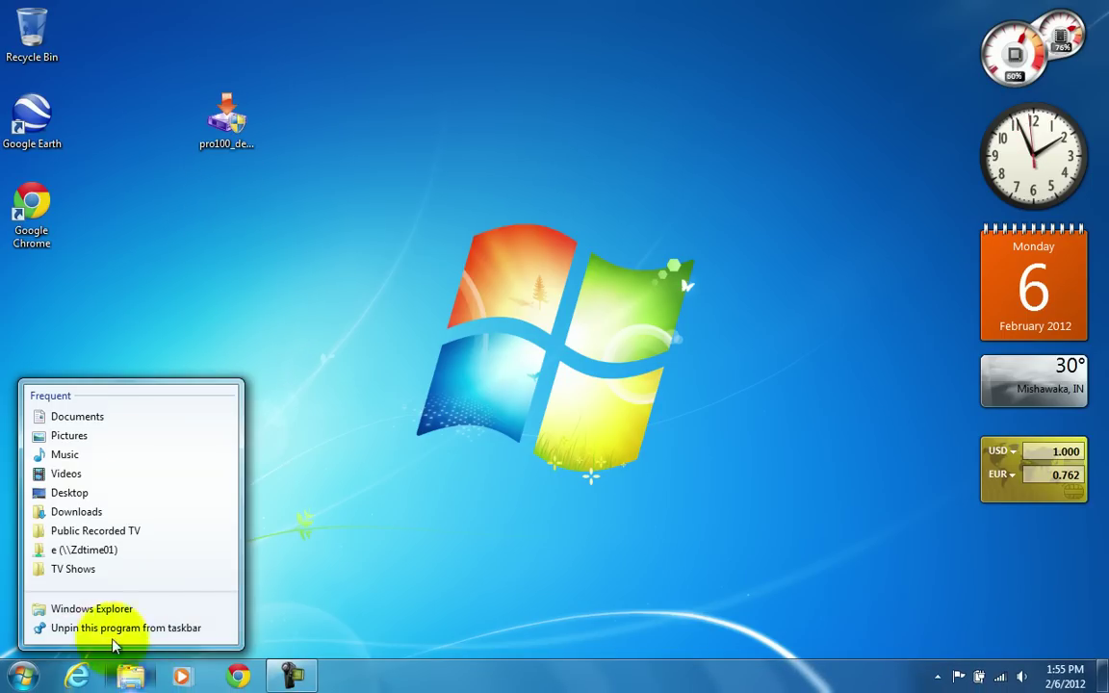
pyautogui.click(75, 512)
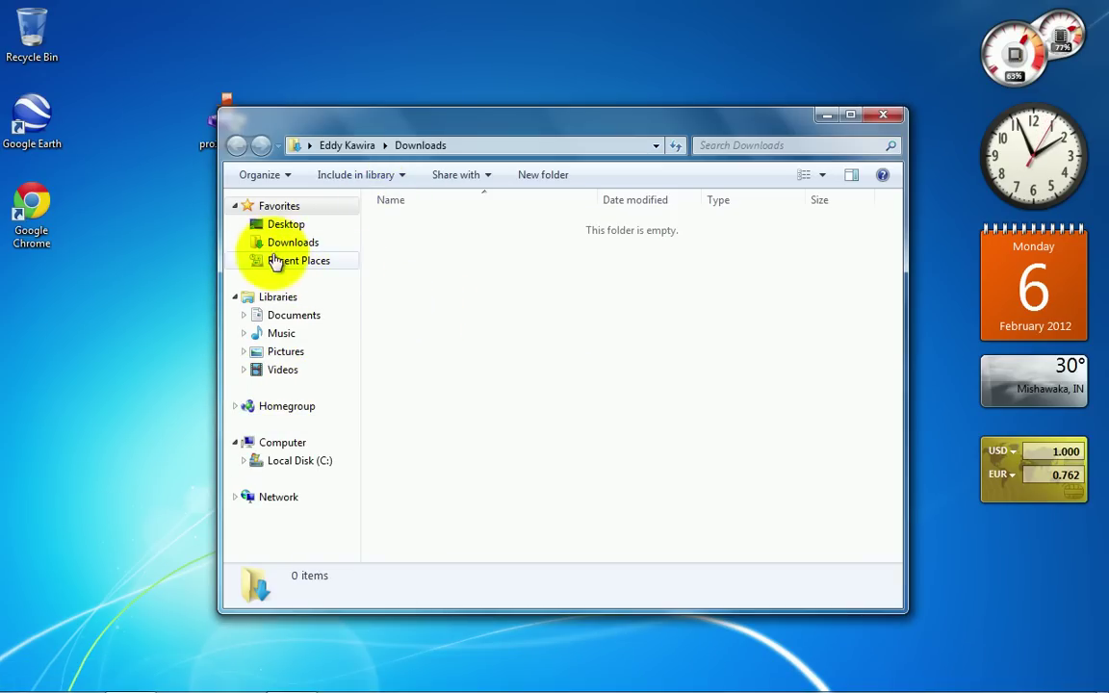
pyautogui.moveTo(310, 123); pyautogui.dragTo(320, 131)
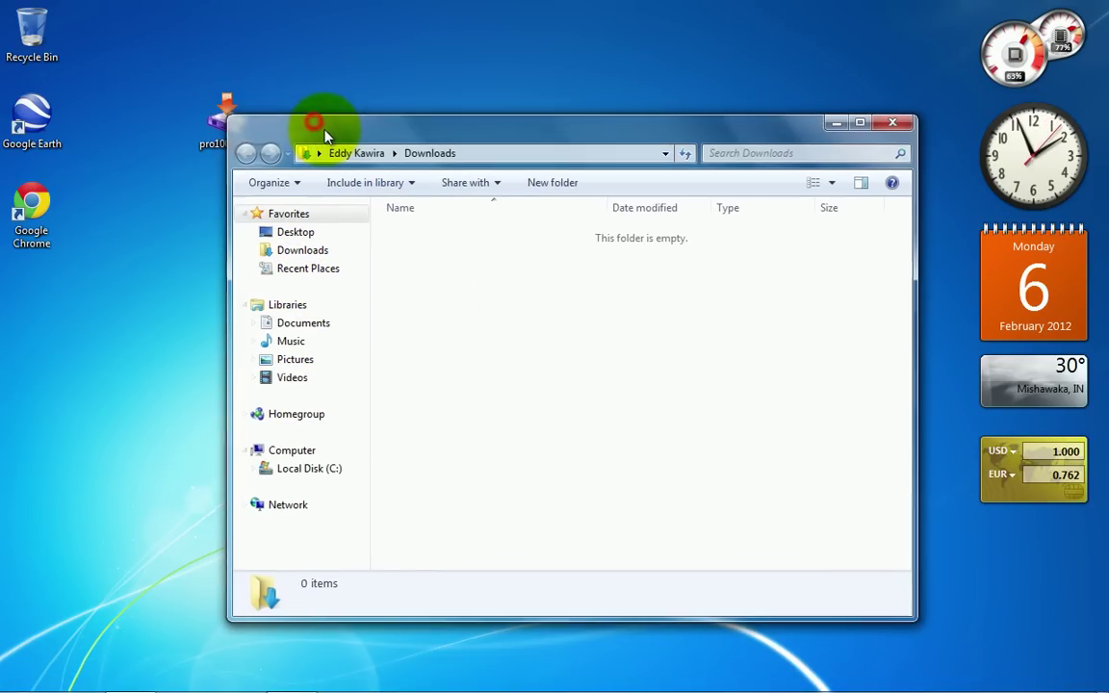
pyautogui.click(894, 122)
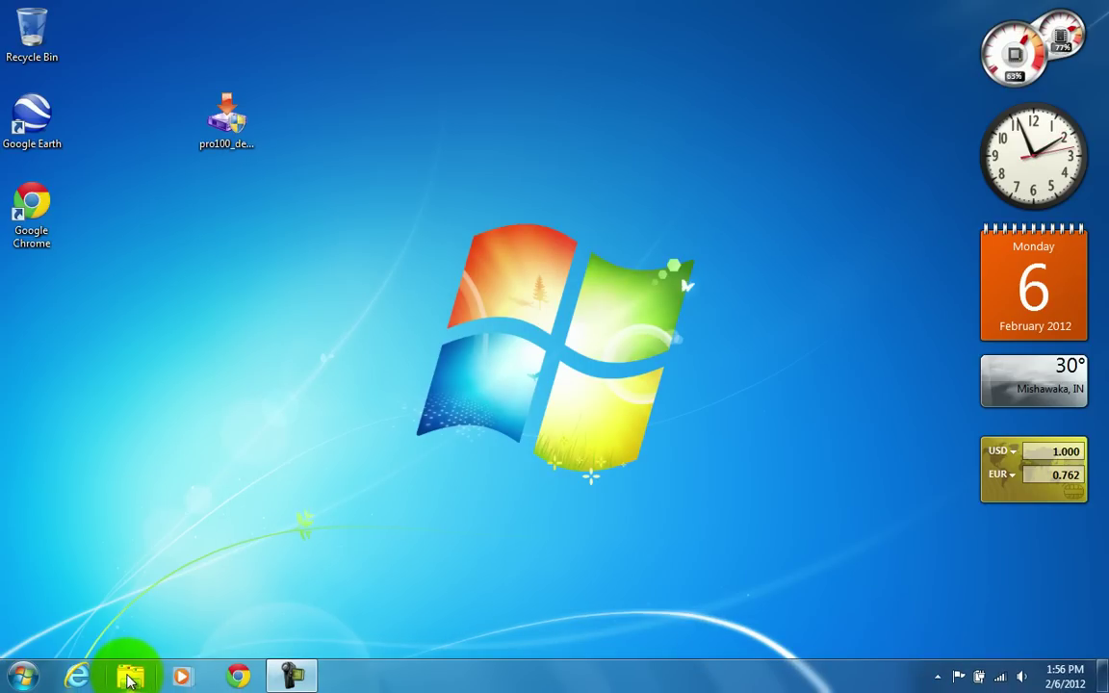
pyautogui.click(132, 679)
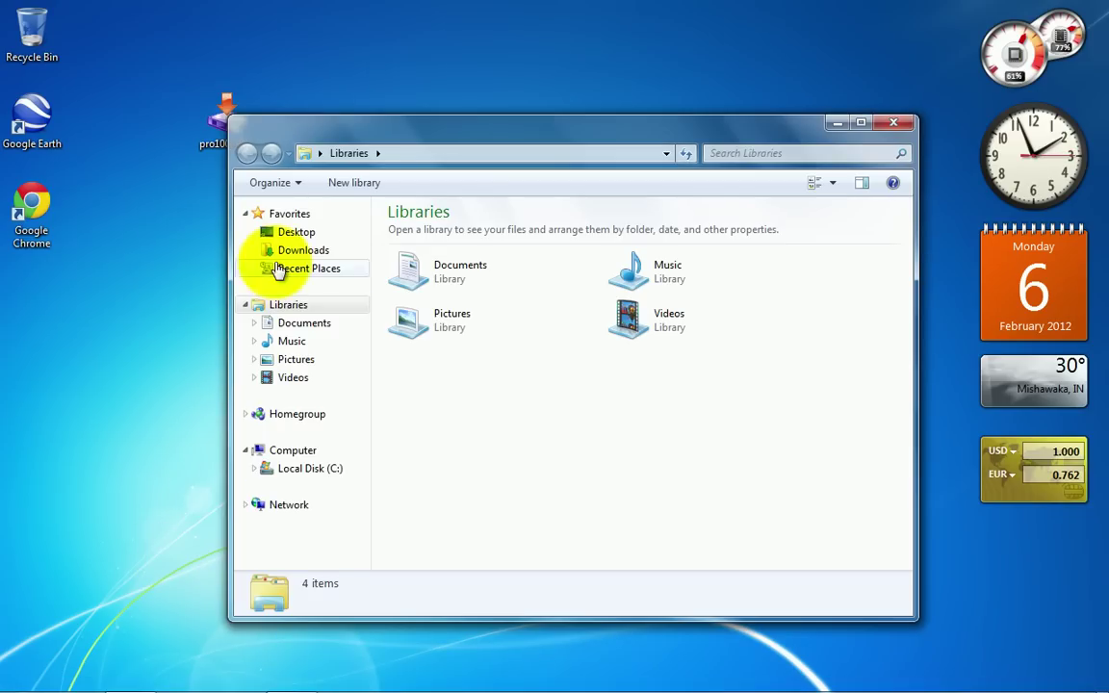
pyautogui.click(290, 252)
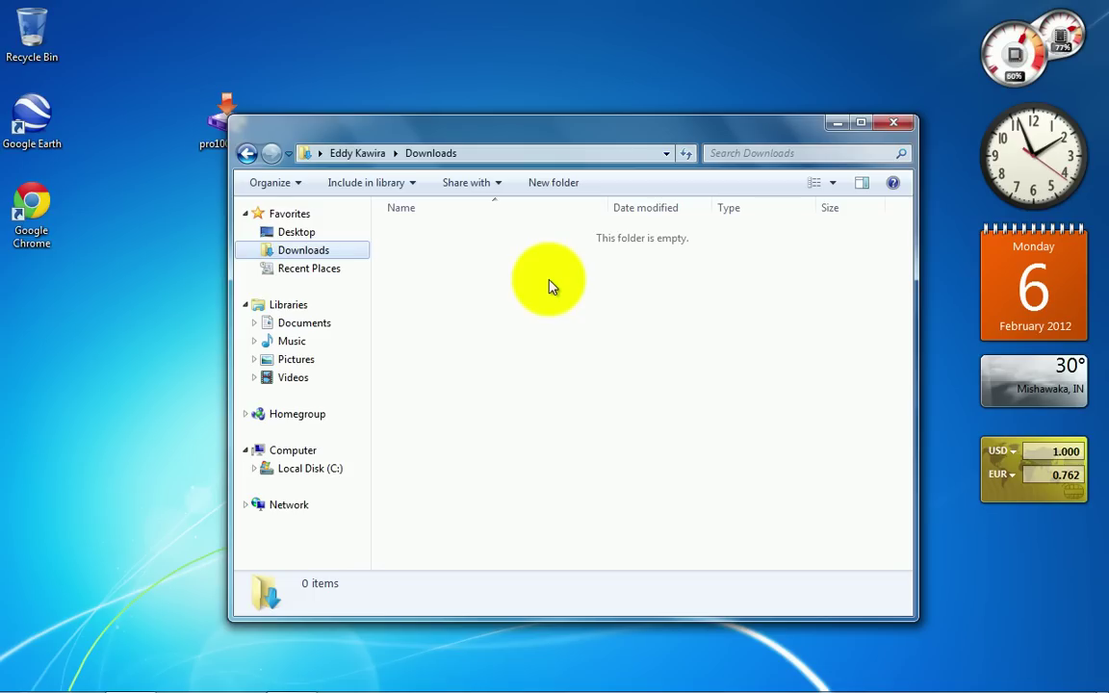
# Step: Close the folder window and run the Pro100 demo setup as administrator
pyautogui.click(892, 122)
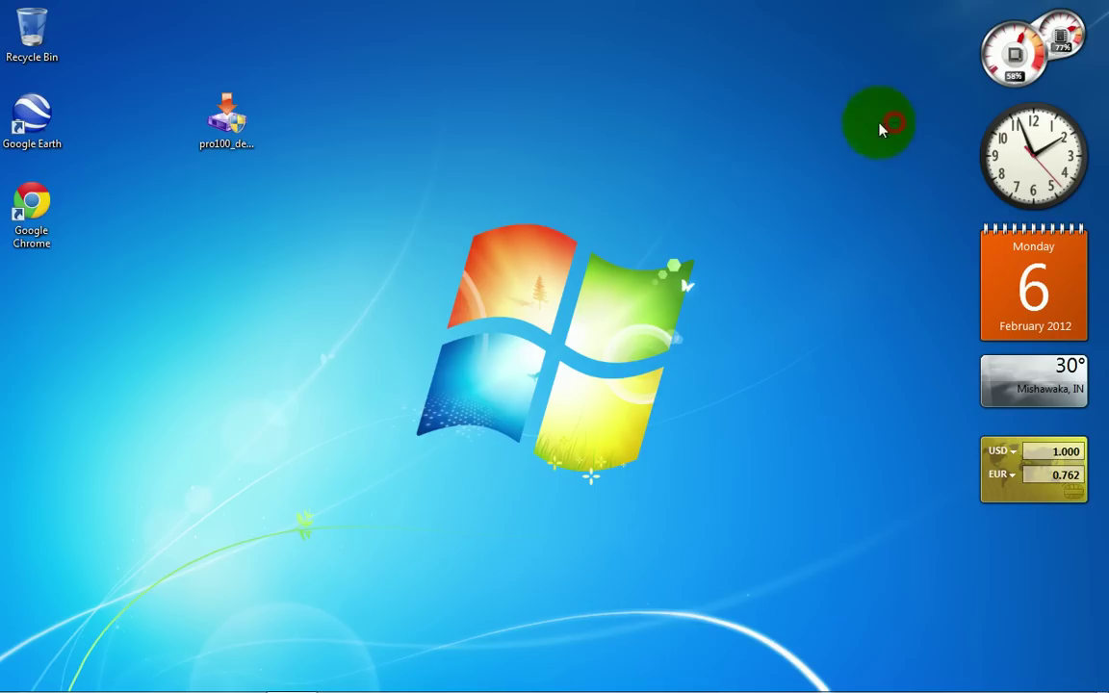
pyautogui.click(227, 124)
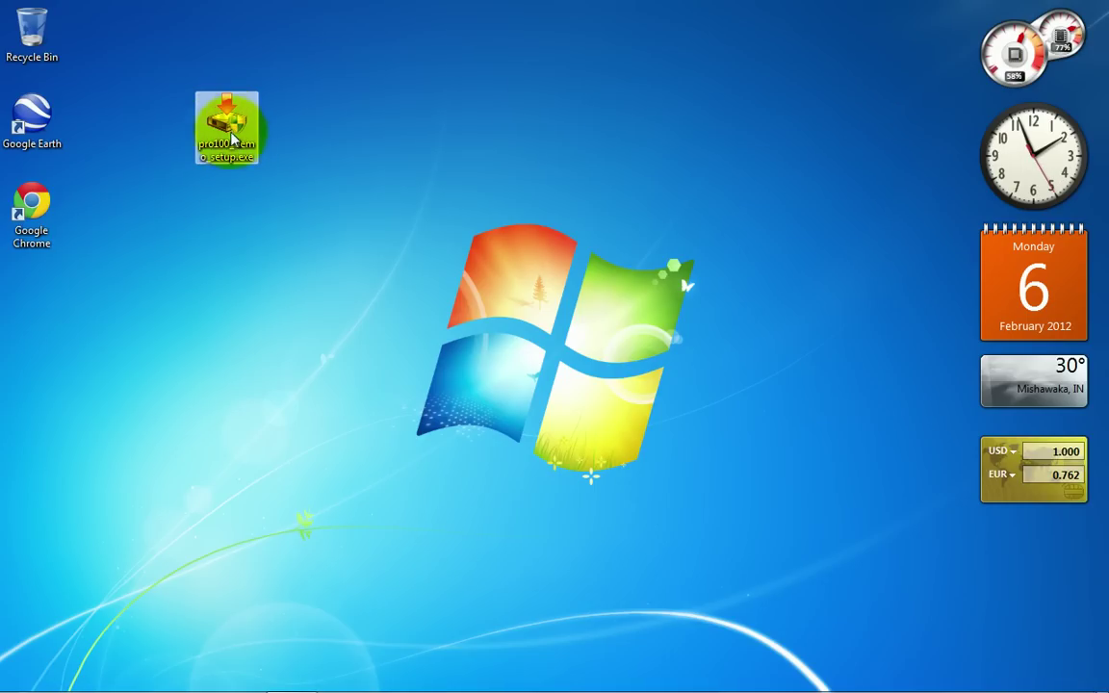
pyautogui.rightClick(228, 114)
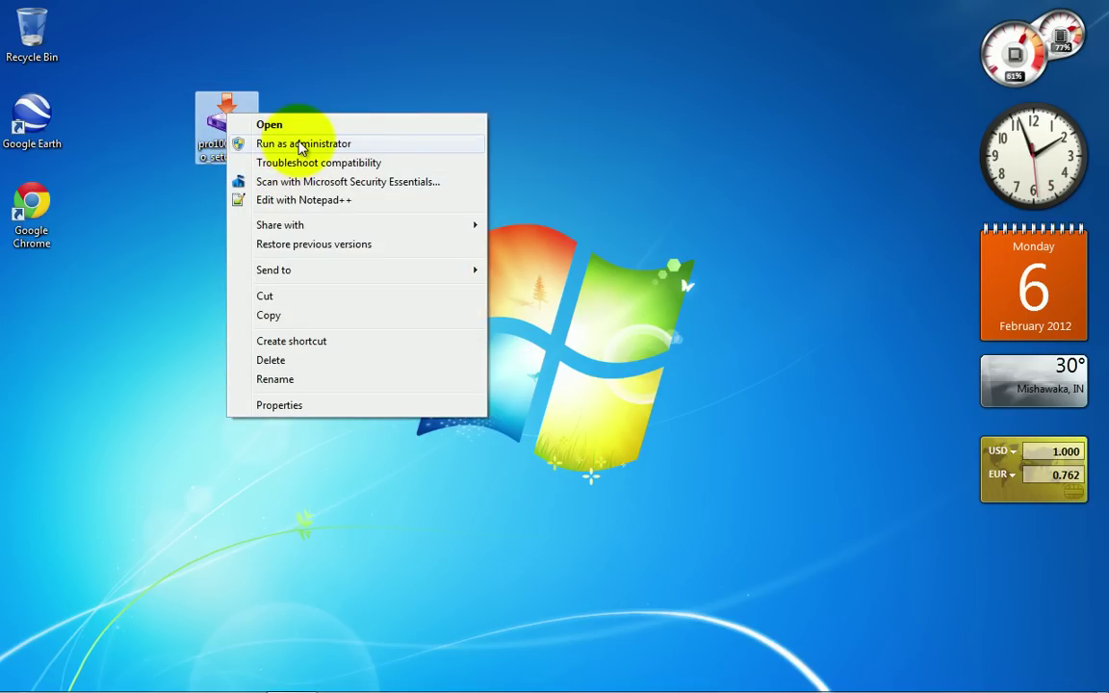
pyautogui.click(302, 144)
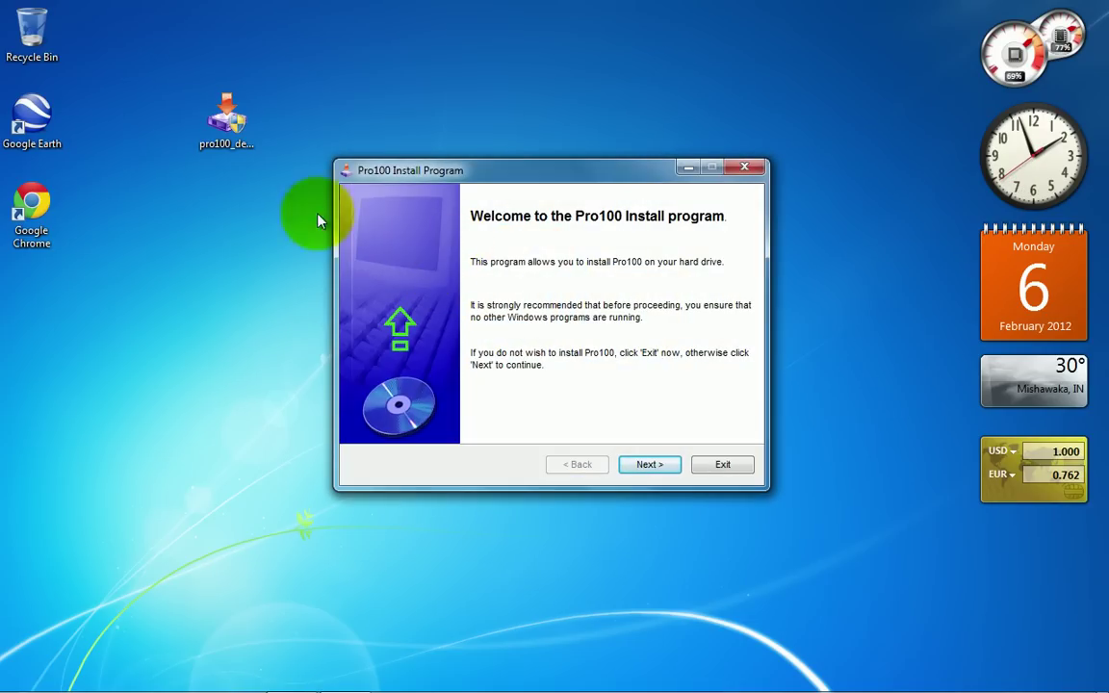
pyautogui.click(226, 117)
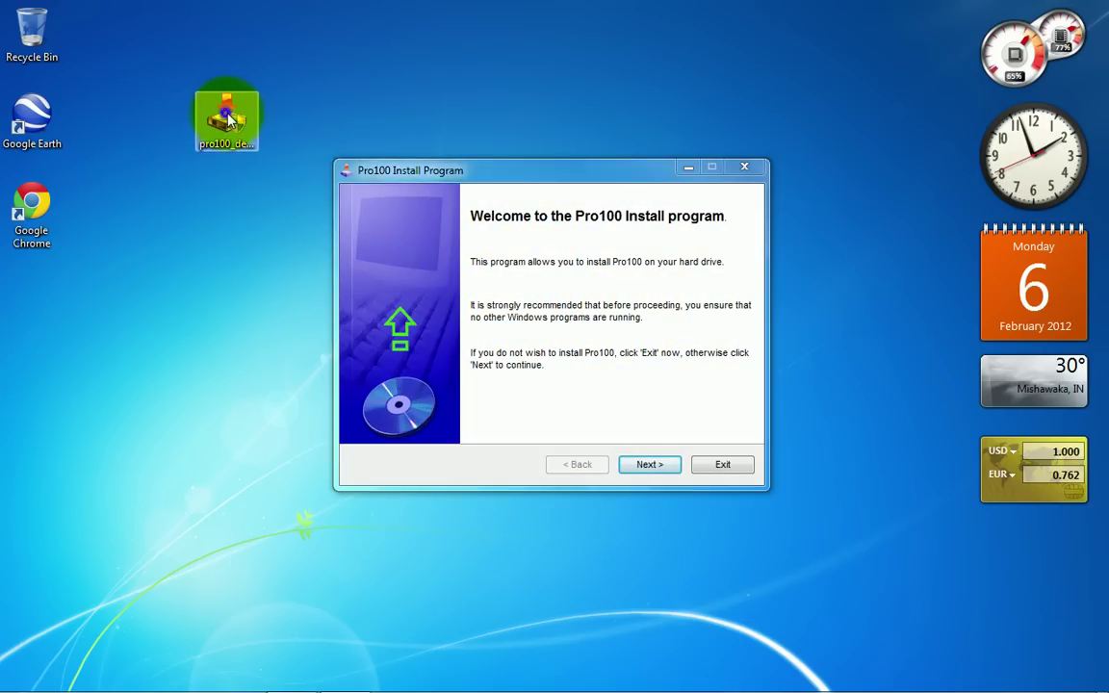
pyautogui.rightClick(227, 115)
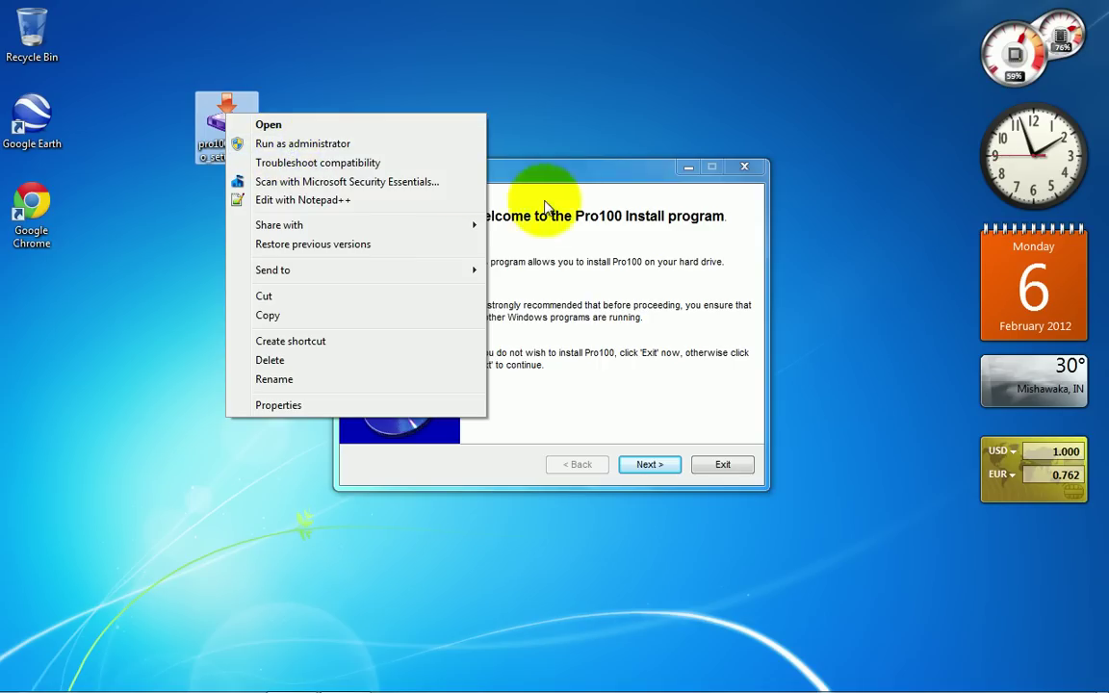
pyautogui.click(575, 192)
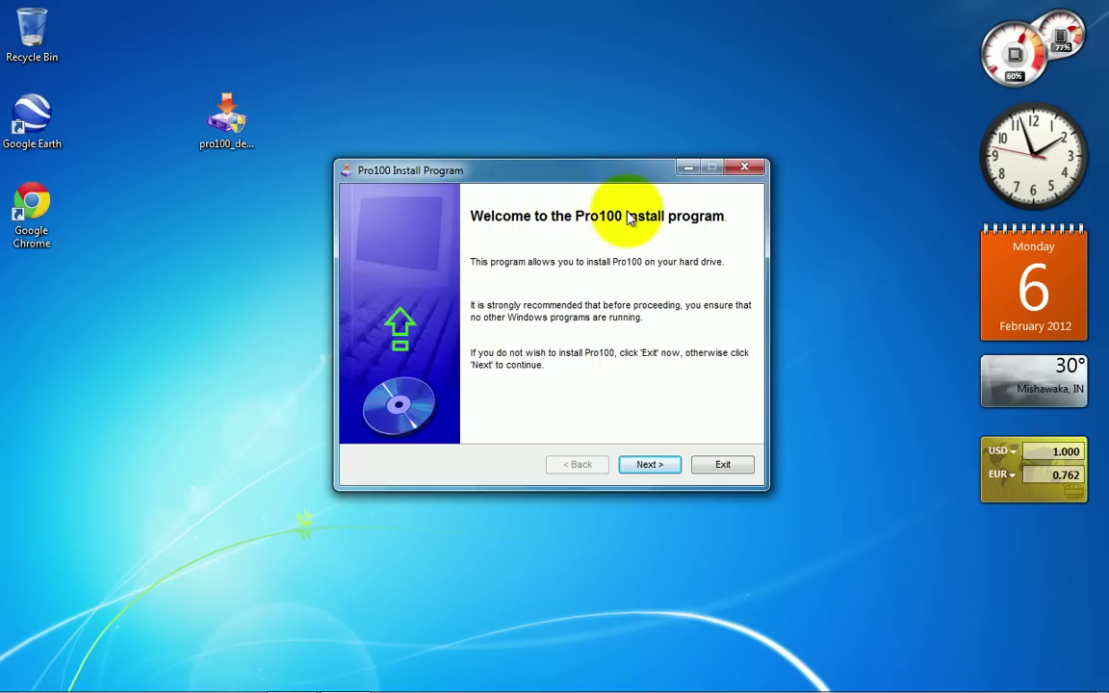
# Step: Pass the installer's welcome page and accept the license terms
pyautogui.click(652, 466)
pyautogui.click(651, 465)
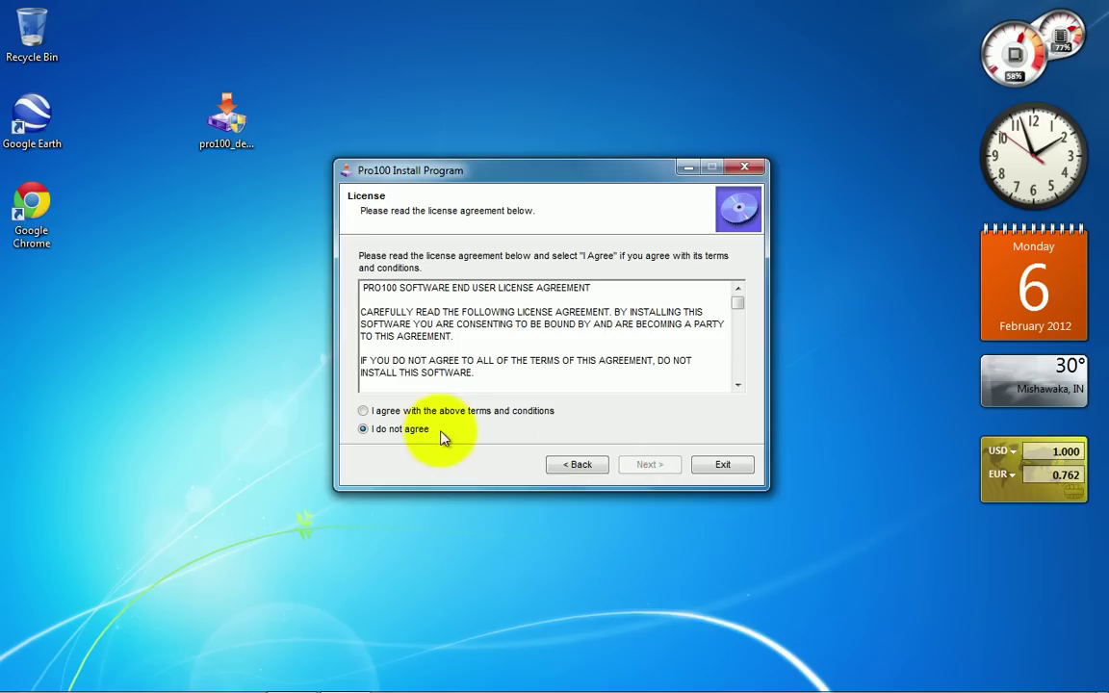
pyautogui.click(447, 412)
# Step: Install into C:\Pro100 Demo, confirming creation of the new folder, and start installation
pyautogui.click(642, 464)
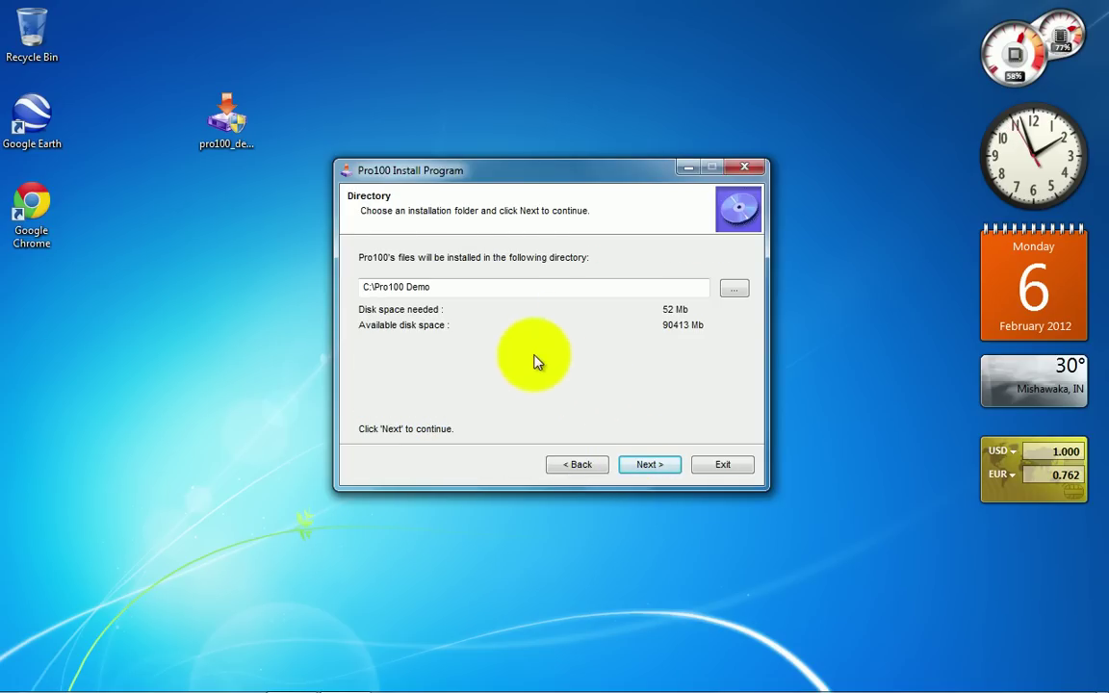
pyautogui.click(660, 471)
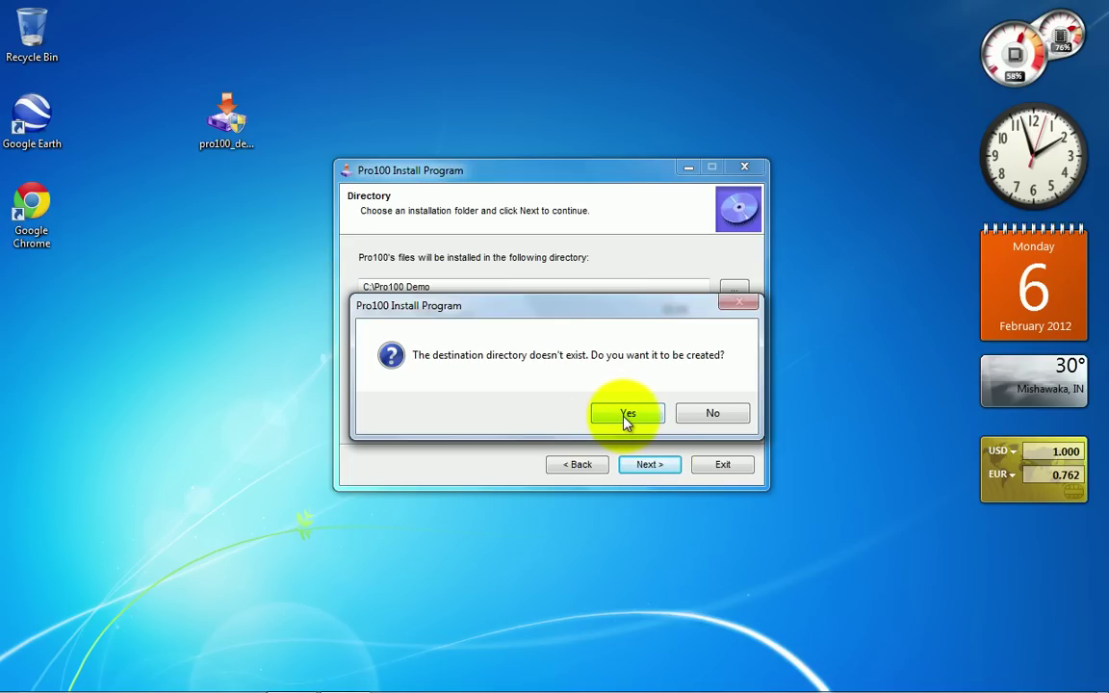
pyautogui.click(626, 417)
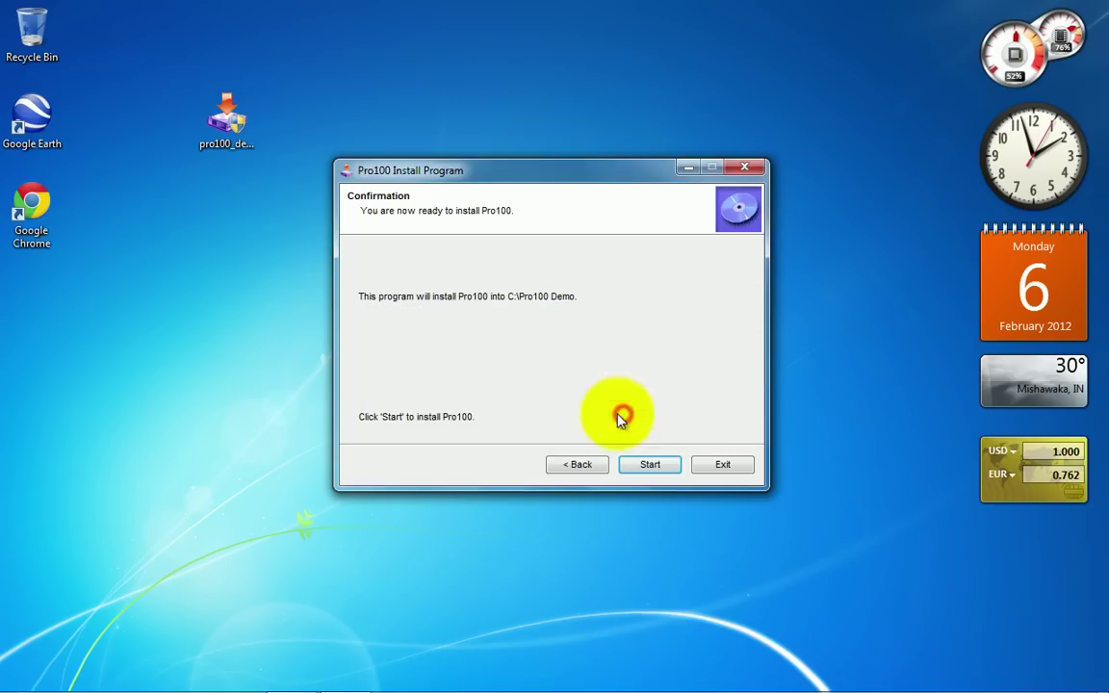
pyautogui.click(655, 466)
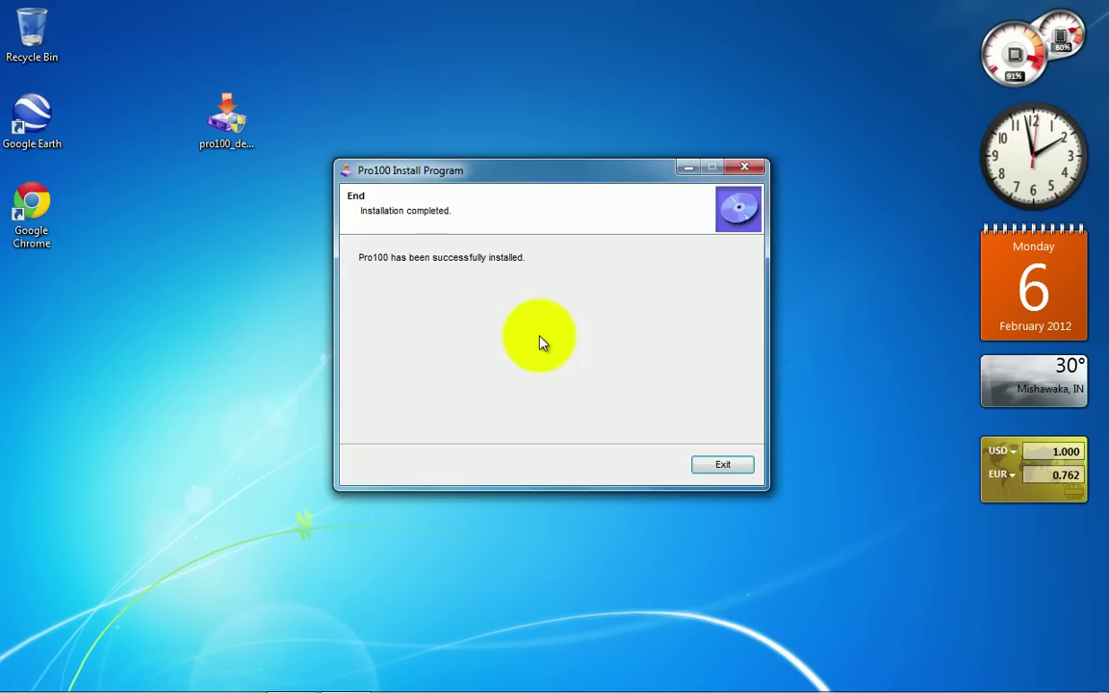
# Step: Exit the Pro100 installer once it reports a successful installation
pyautogui.click(727, 466)
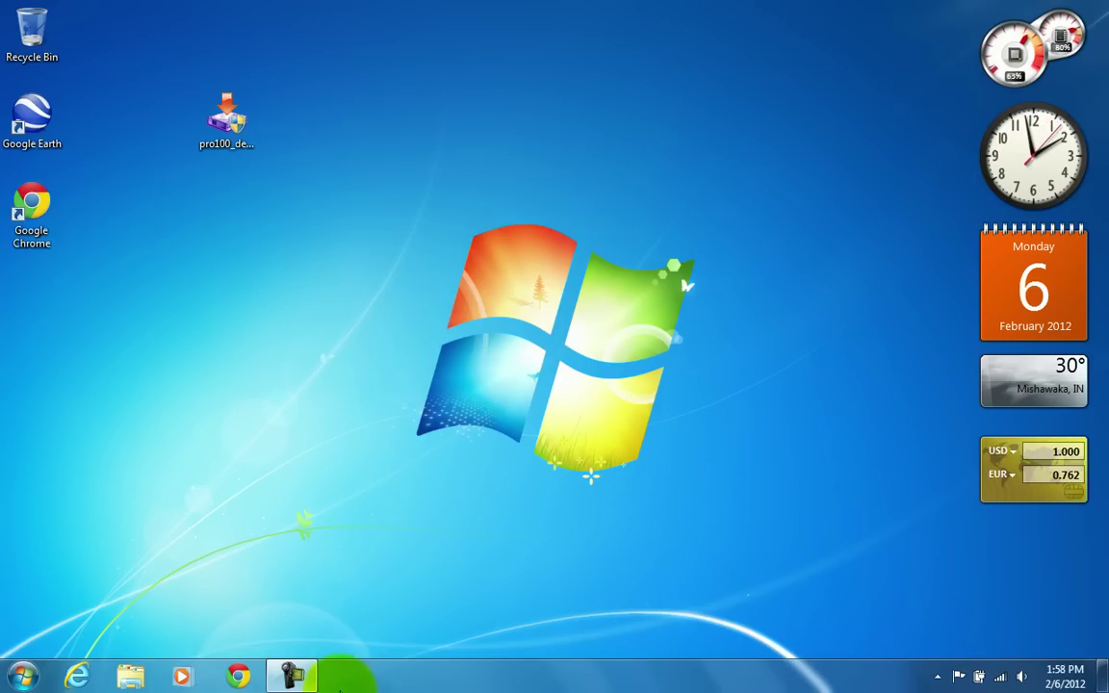
# Step: Show the Start menu's All Programs list containing the Pro100 Demo entry
pyautogui.click(21, 679)
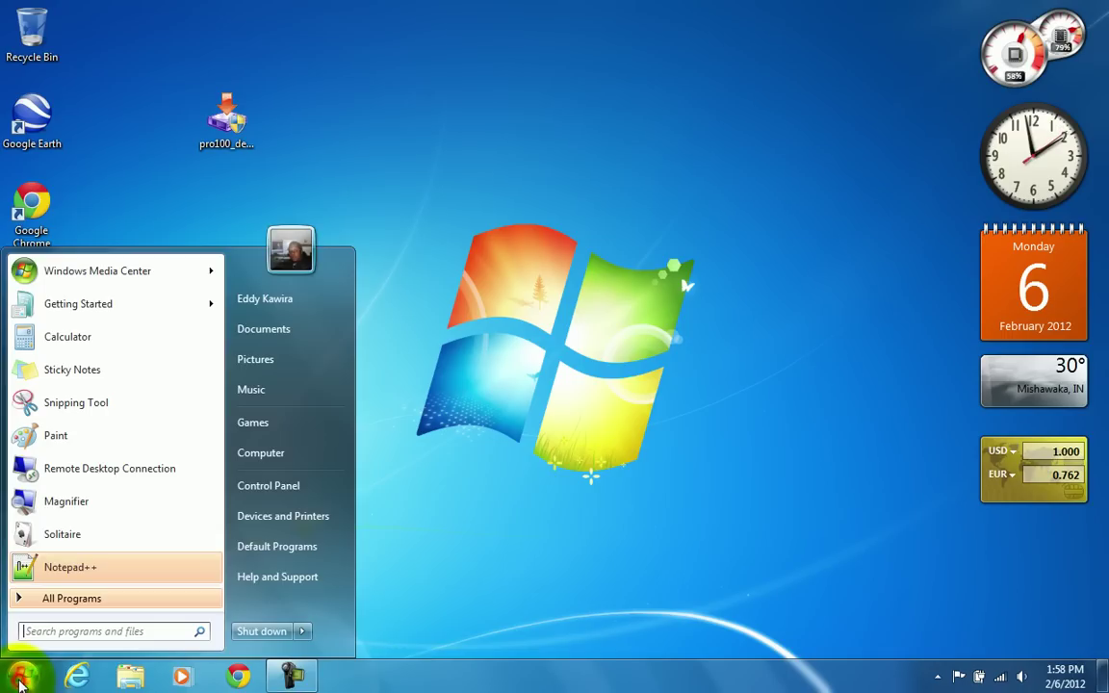
pyautogui.click(85, 603)
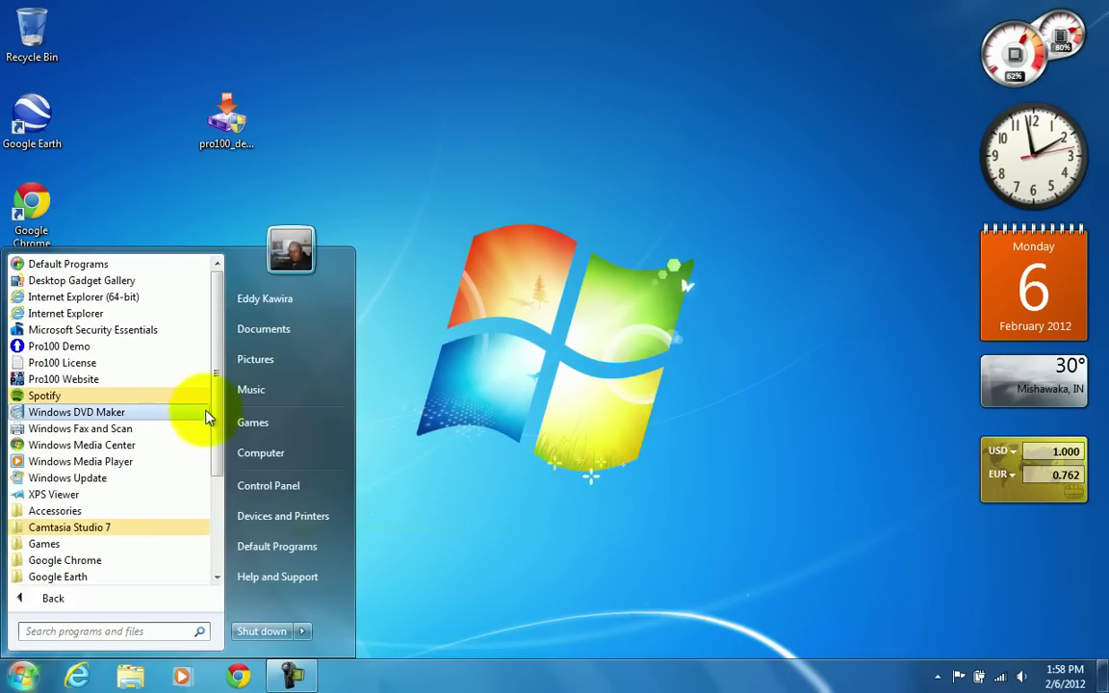
pyautogui.click(21, 678)
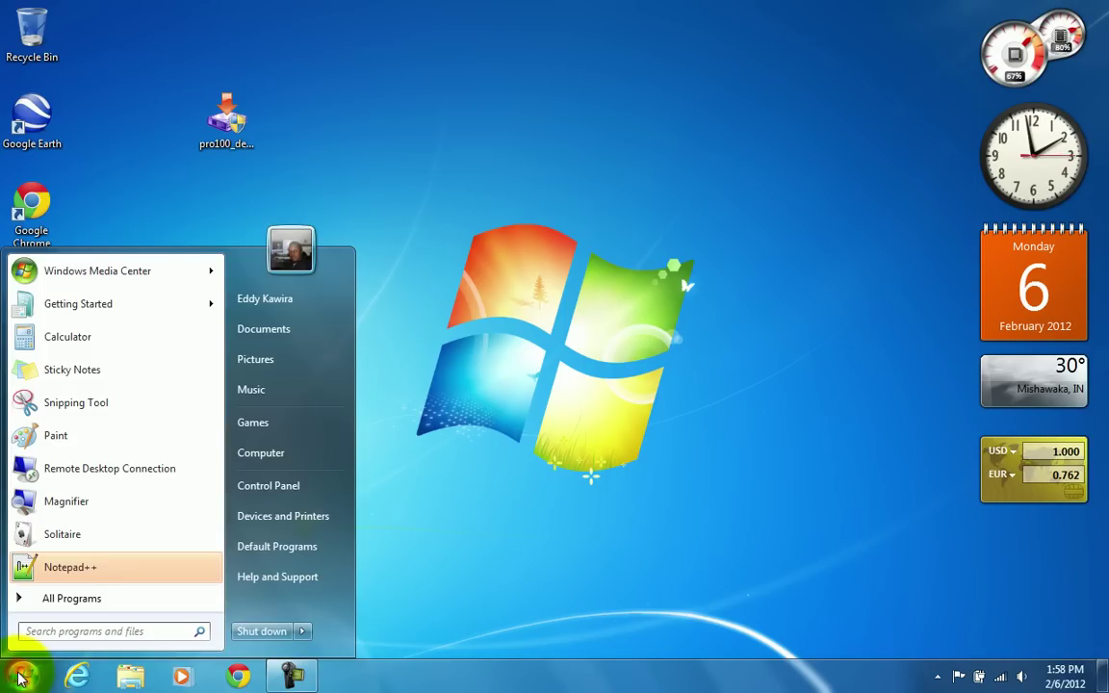
pyautogui.click(79, 603)
pyautogui.click(79, 603)
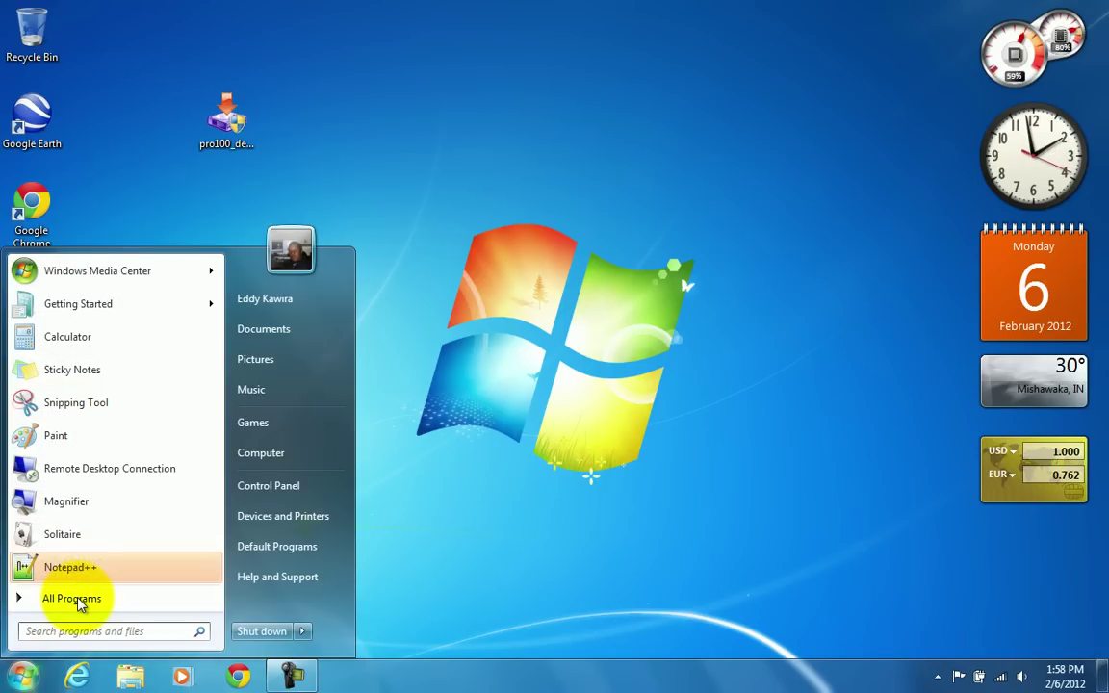
pyautogui.click(80, 603)
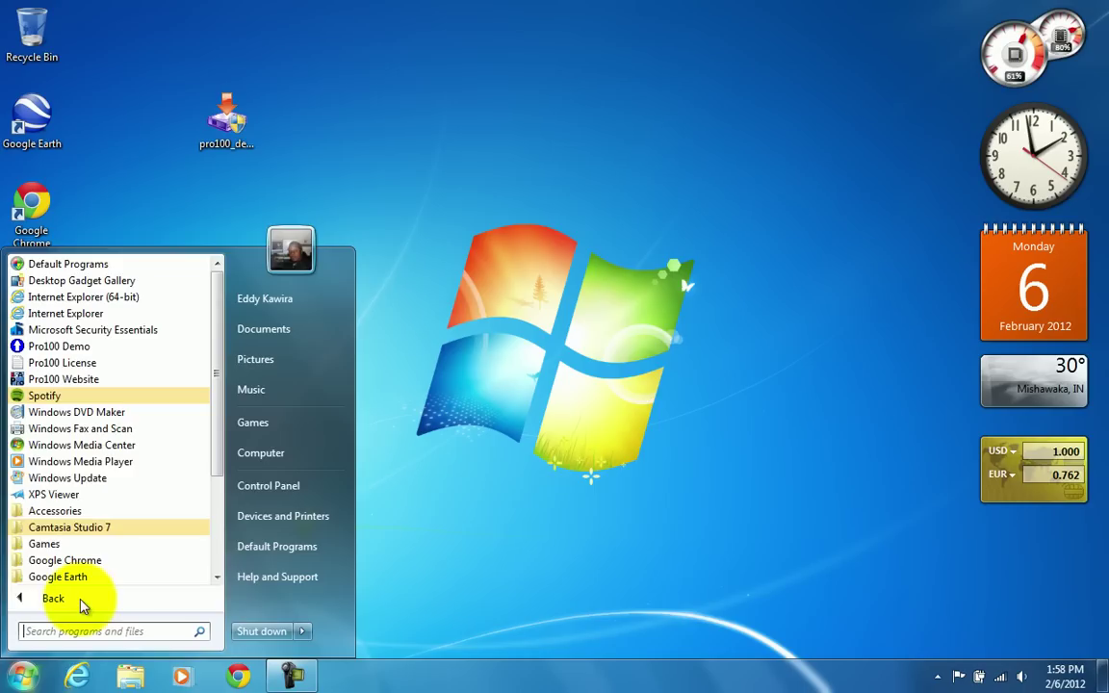
pyautogui.click(614, 495)
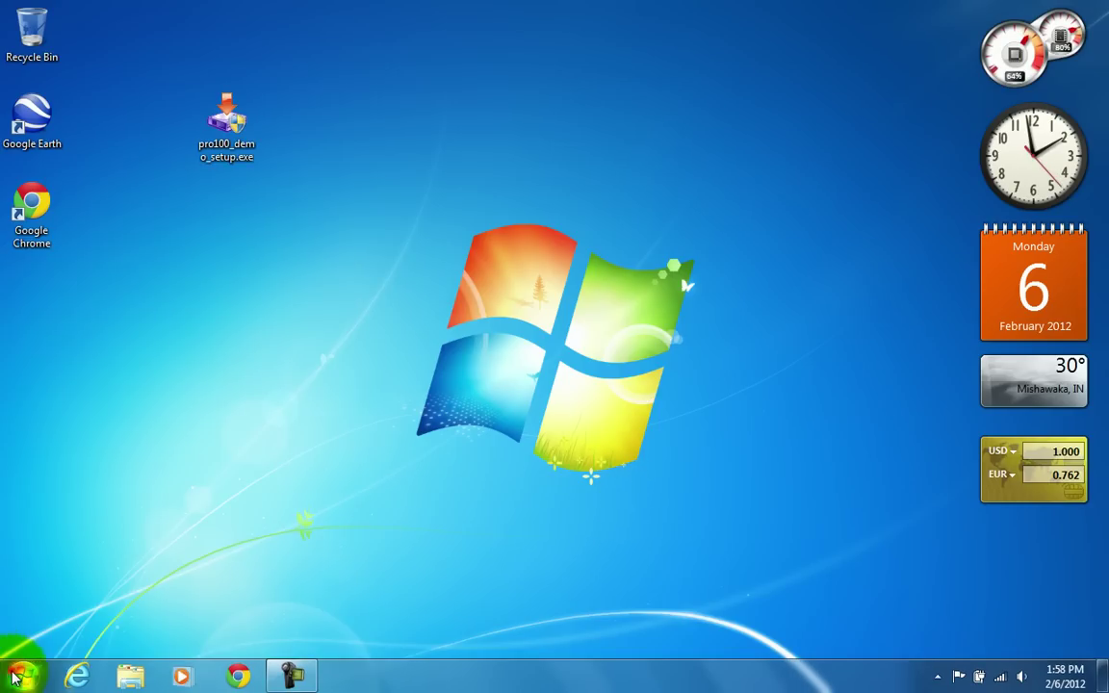
pyautogui.click(4, 673)
pyautogui.click(65, 598)
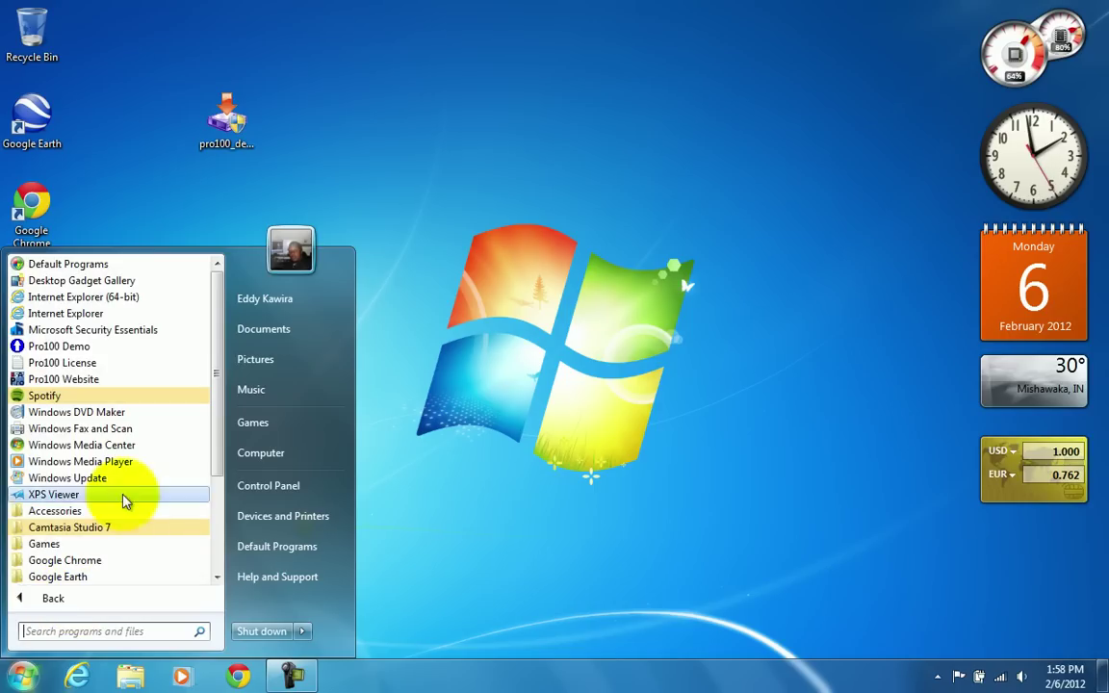
# Step: Launch Pro100 Demo and create a new project with default project and room properties
pyautogui.click(65, 346)
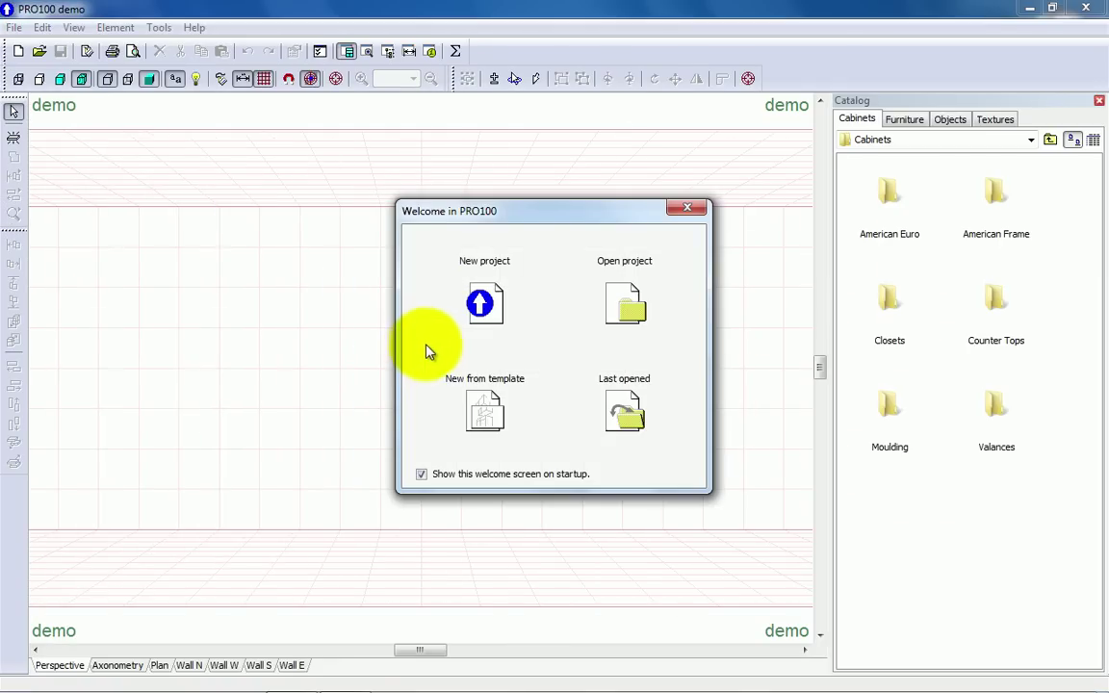
pyautogui.click(494, 295)
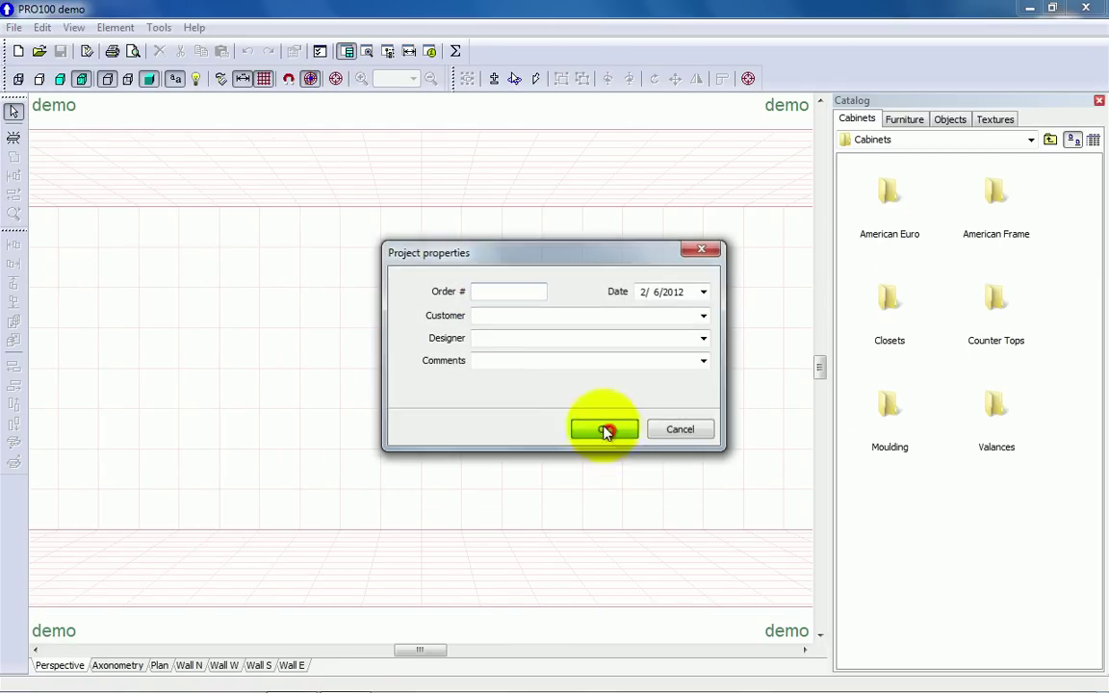
pyautogui.click(605, 429)
pyautogui.click(600, 458)
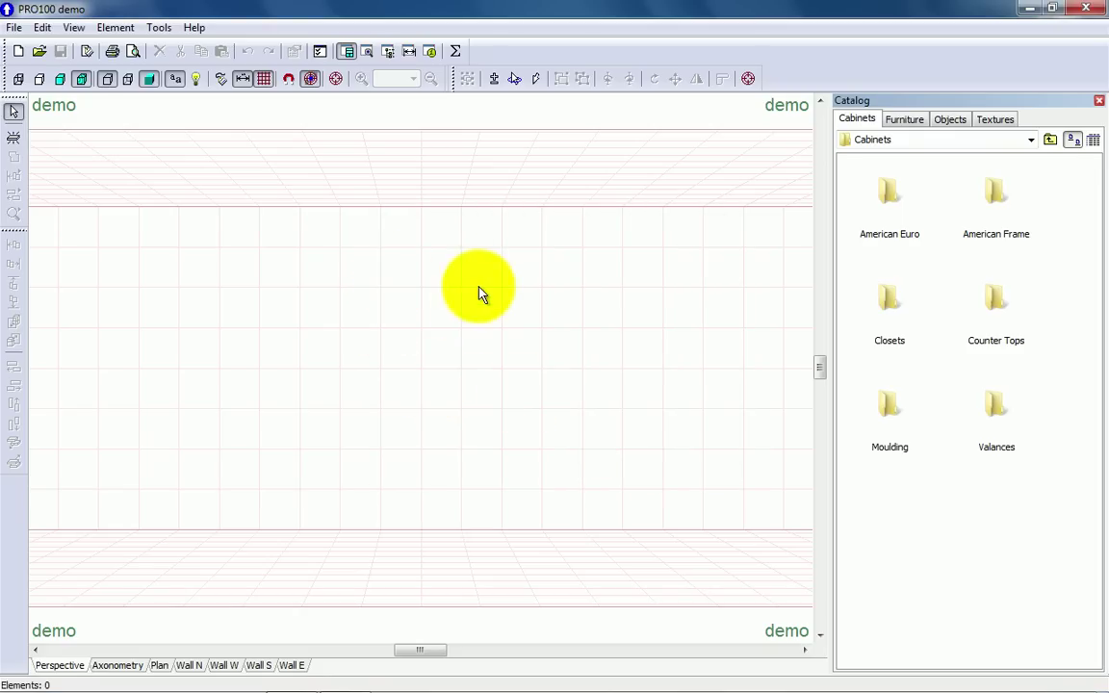
# Step: Orbit and zoom out the perspective view to show the empty room's floor and two walls
pyautogui.moveTo(480, 291); pyautogui.dragTo(458, 322, button='right')
pyautogui.scroll(-3, 420, 321)
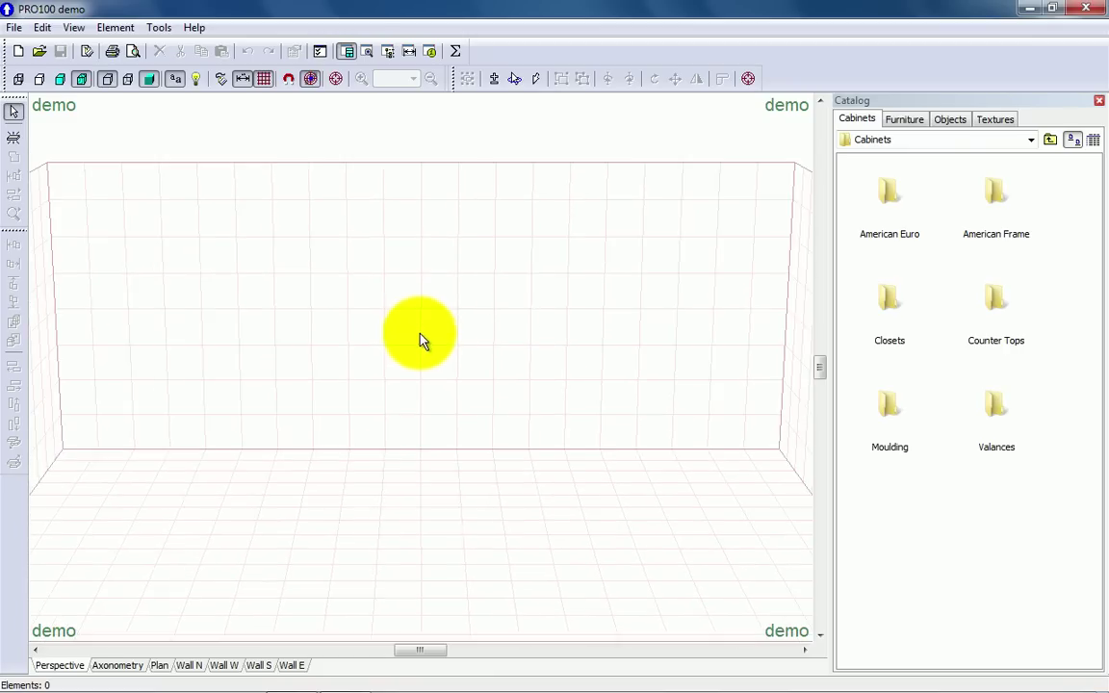
pyautogui.scroll(-2, 481, 330)
pyautogui.moveTo(493, 343); pyautogui.dragTo(477, 369, button='right')
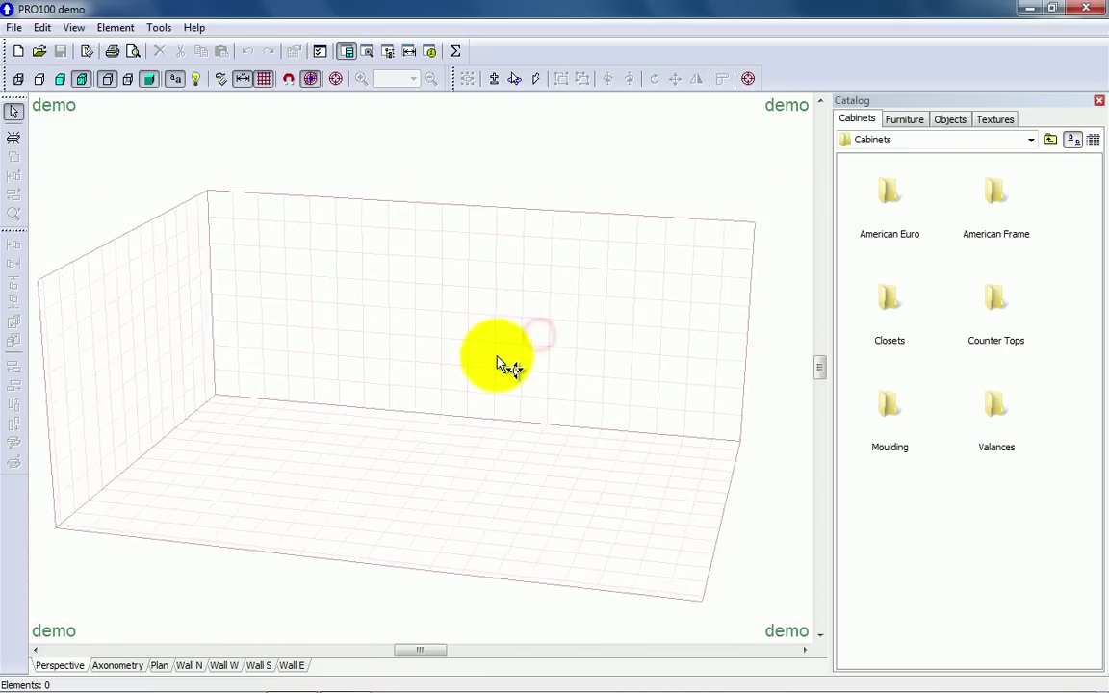